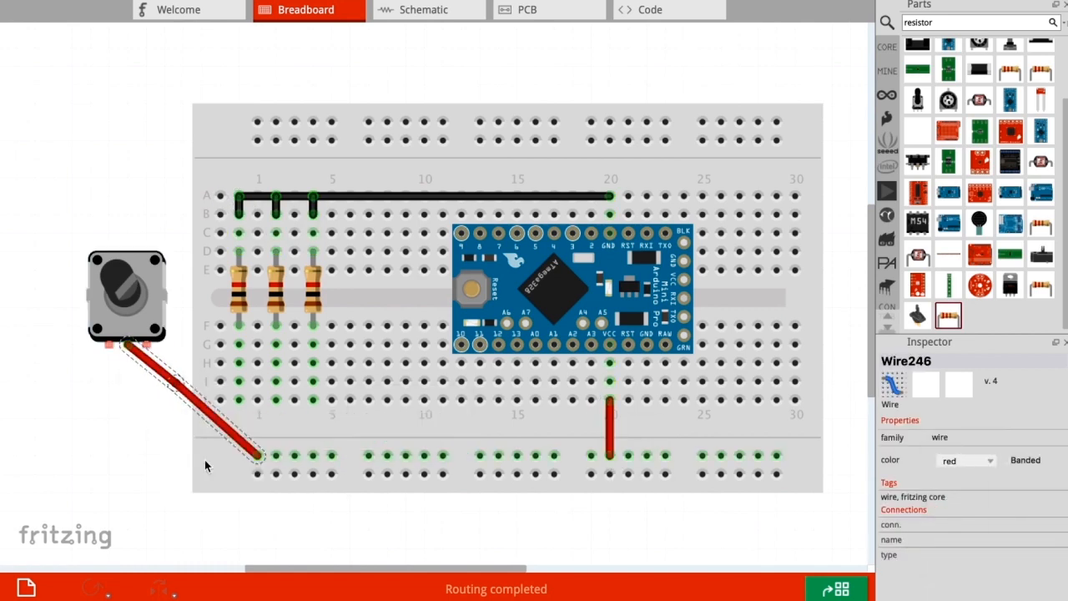
Route the encoder's red wires from its pins to the breadboard power rail.
{"action": "left_click_drag", "start_coordinate": [25, 478], "coordinate": [25, 457]}
{"action": "right_click", "coordinate": [25, 457]}
{"action": "key", "text": "Escape"}
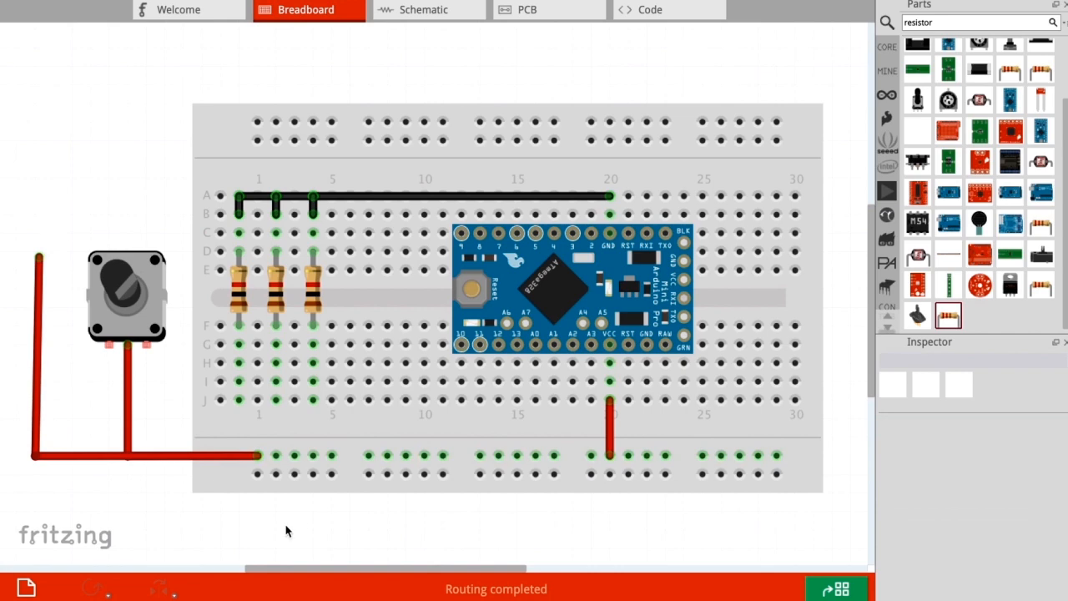
{"action": "left_click_drag", "start_coordinate": [147, 343], "coordinate": [192, 373]}
{"action": "right_click", "coordinate": [197, 372]}
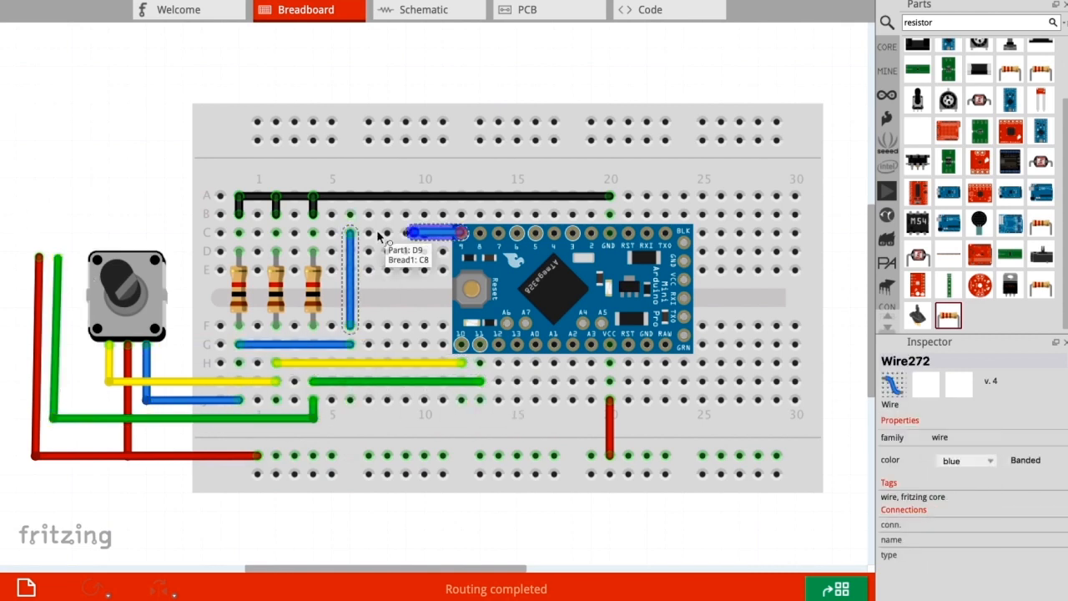
Connect the encoder's blue signal wire to Pro Micro pin D9.
{"action": "left_click_drag", "start_coordinate": [381, 237], "coordinate": [351, 232]}
{"action": "left_click", "coordinate": [140, 177]}
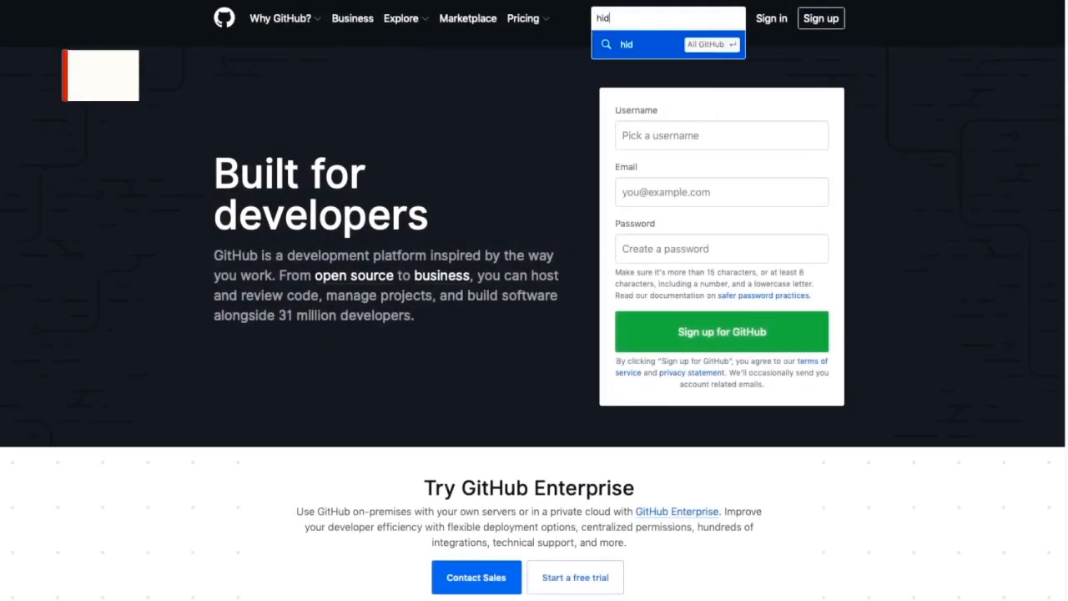
Search GitHub for 'hid', open the NicoHood/HID repository and show its Clone or download options.
{"action": "key", "text": "Return"}
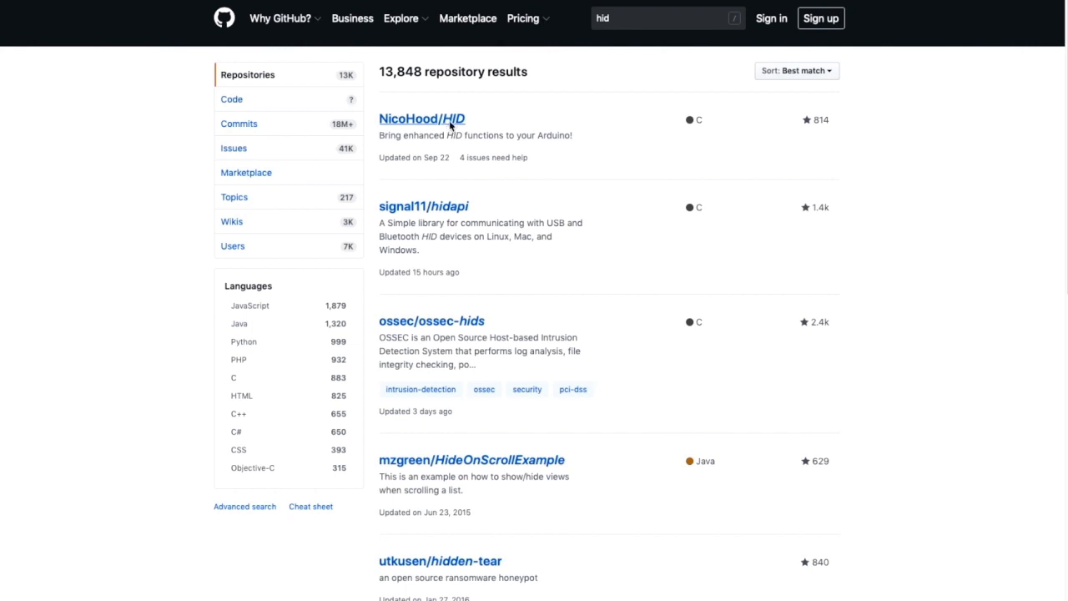
{"action": "left_click", "coordinate": [450, 122]}
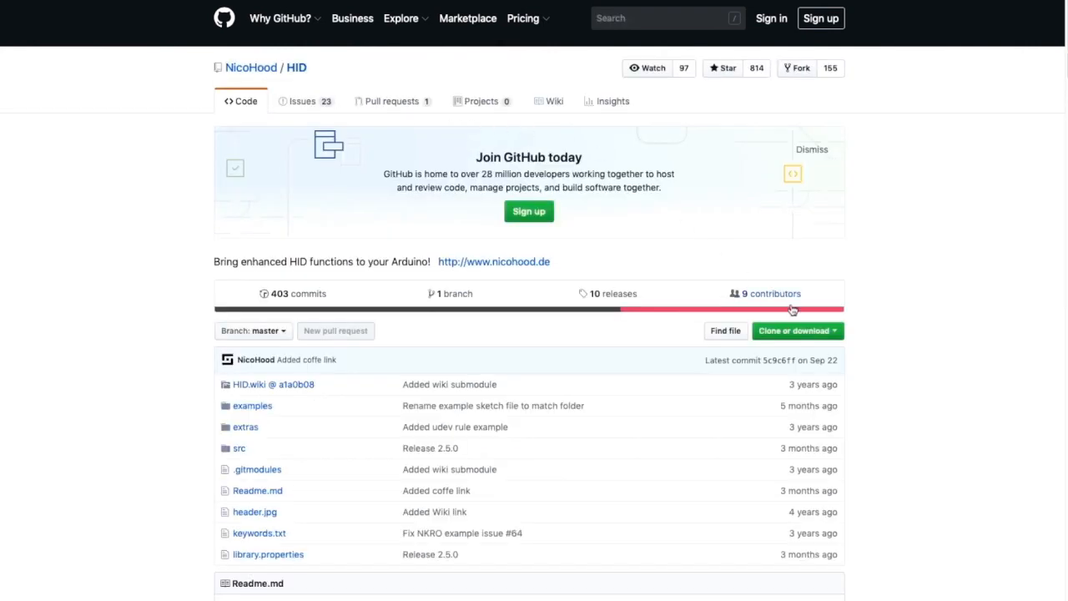
{"action": "left_click", "coordinate": [804, 331]}
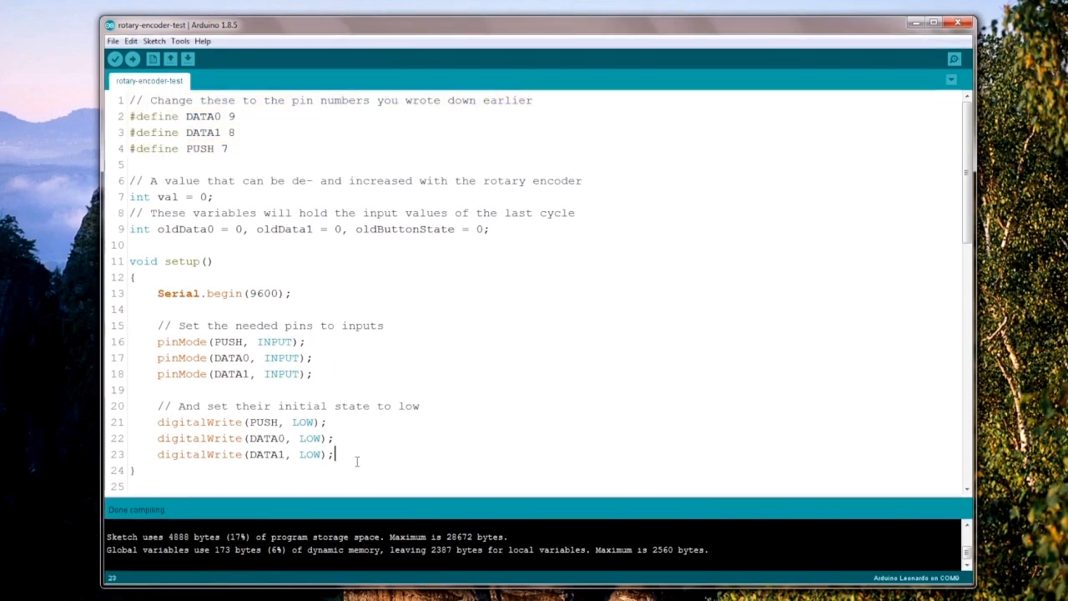
{"action": "mouse_move", "coordinate": [353, 455]}
{"action": "left_mouse_down"}
{"action": "mouse_move", "coordinate": [188, 407]}
{"action": "mouse_move", "coordinate": [159, 327]}
{"action": "left_mouse_up"}
{"action": "scroll", "coordinate": [158, 327], "scroll_direction": "down", "scroll_amount": 8}
{"action": "left_click_drag", "start_coordinate": [433, 195], "coordinate": [156, 160]}
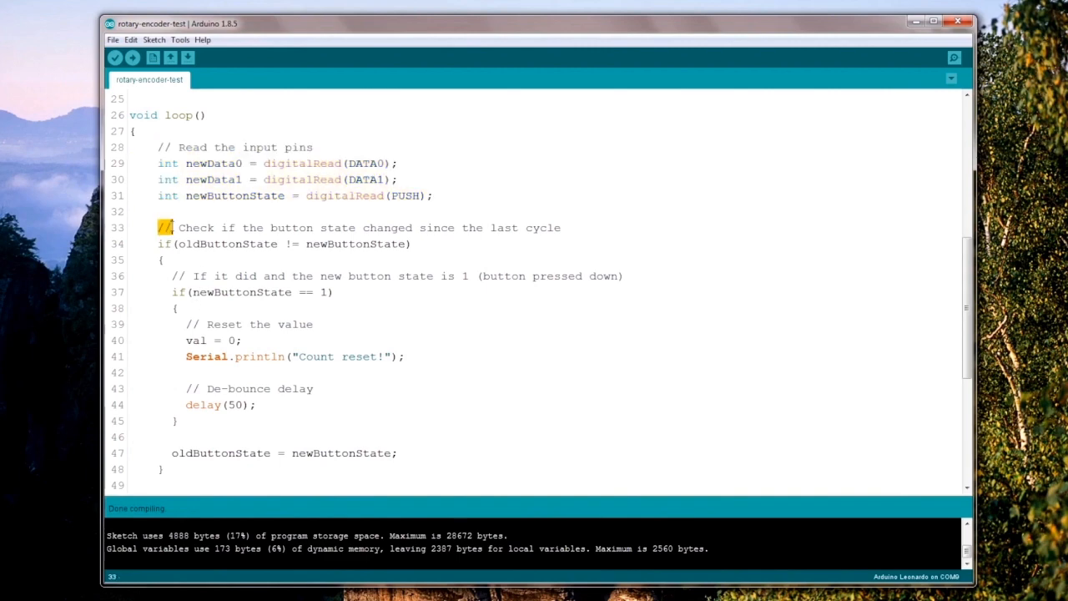
{"action": "left_click_drag", "start_coordinate": [159, 228], "coordinate": [345, 295]}
{"action": "scroll", "coordinate": [360, 380], "scroll_direction": "down", "scroll_amount": 4}
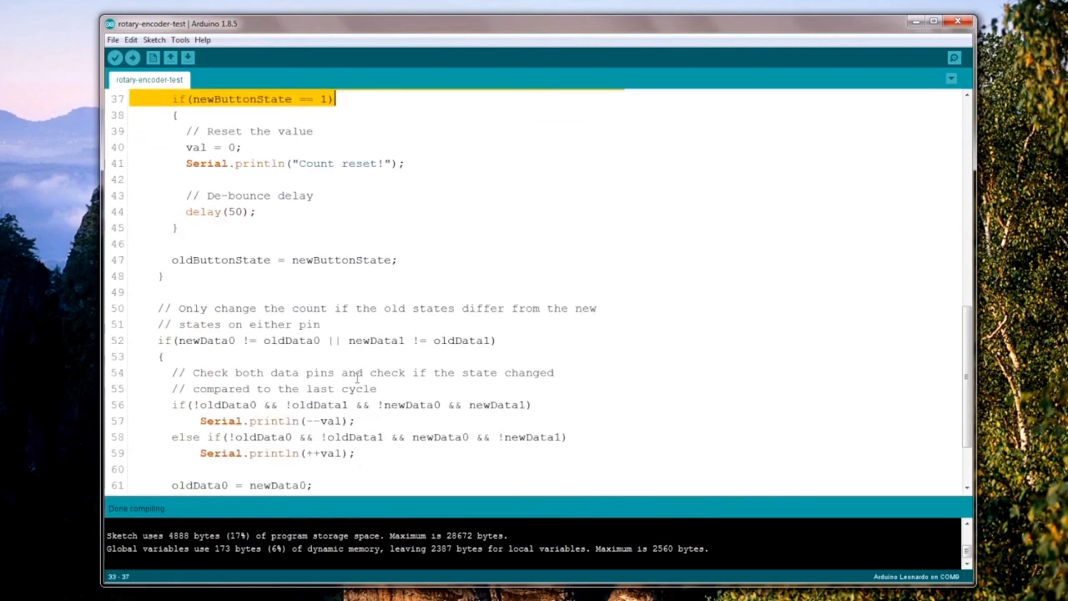
{"action": "left_click_drag", "start_coordinate": [157, 305], "coordinate": [498, 341]}
{"action": "left_click", "coordinate": [173, 341]}
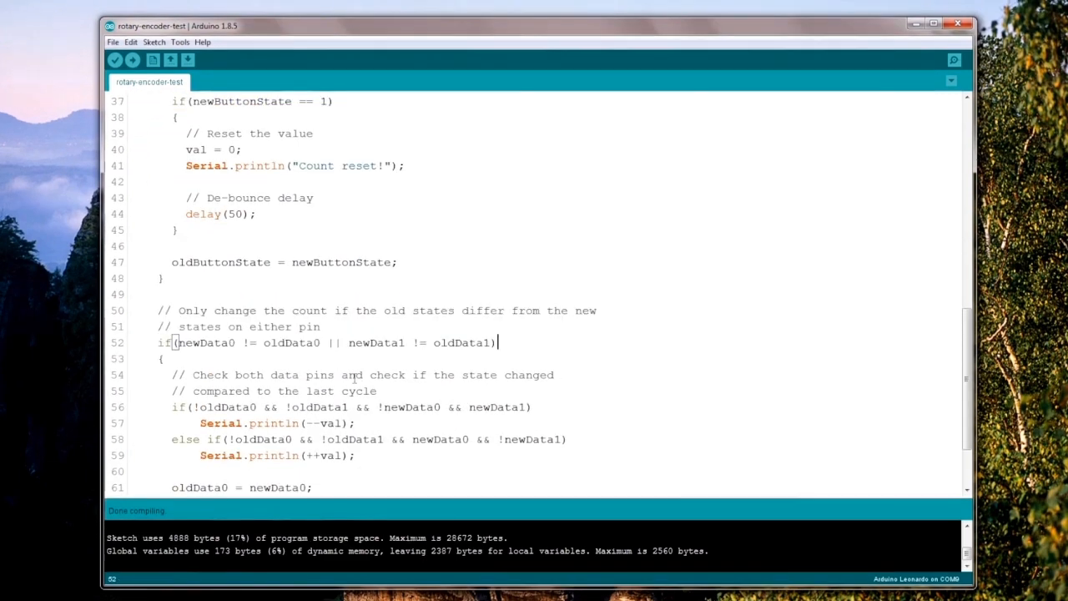
{"action": "scroll", "coordinate": [351, 378], "scroll_direction": "down", "scroll_amount": 2}
{"action": "left_click_drag", "start_coordinate": [246, 456], "coordinate": [179, 438]}
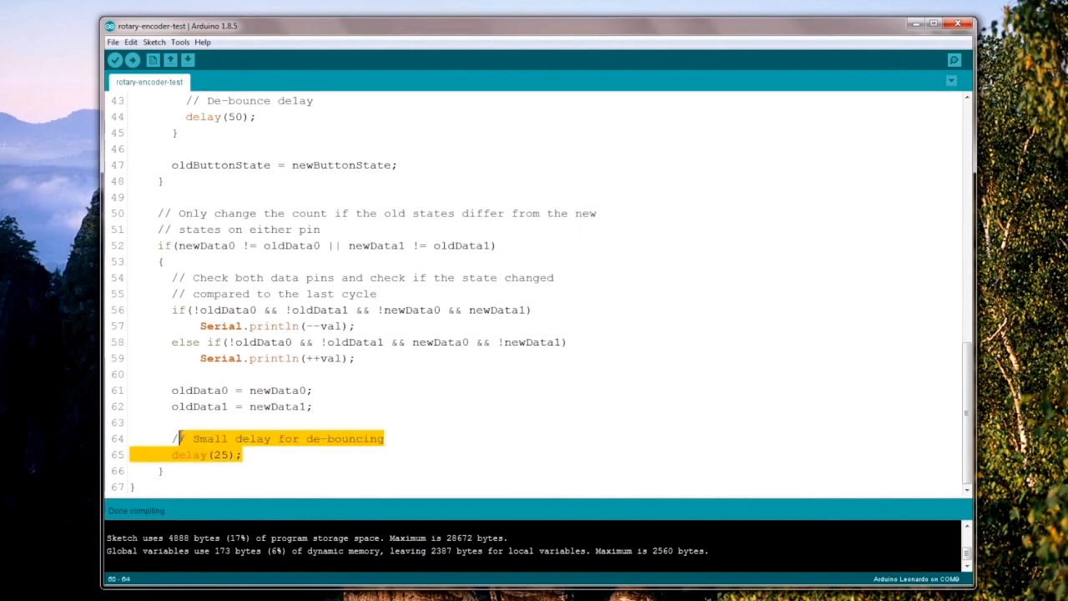
{"action": "scroll", "coordinate": [364, 300], "scroll_direction": "up", "scroll_amount": 1}
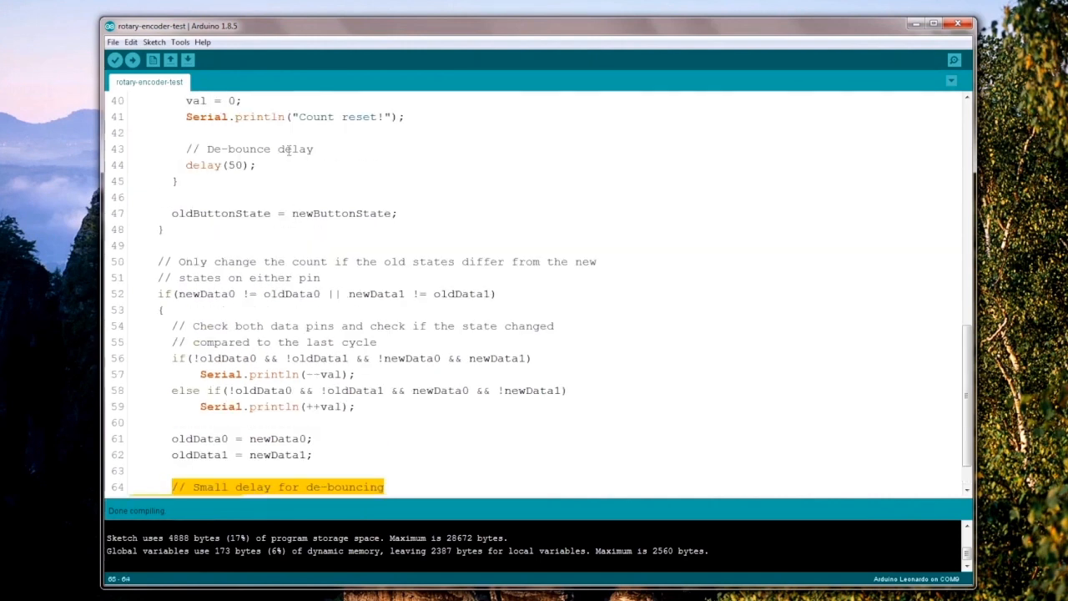
{"action": "mouse_move", "coordinate": [291, 166]}
{"action": "left_mouse_down"}
{"action": "mouse_move", "coordinate": [230, 166]}
{"action": "mouse_move", "coordinate": [192, 148]}
{"action": "left_mouse_up"}
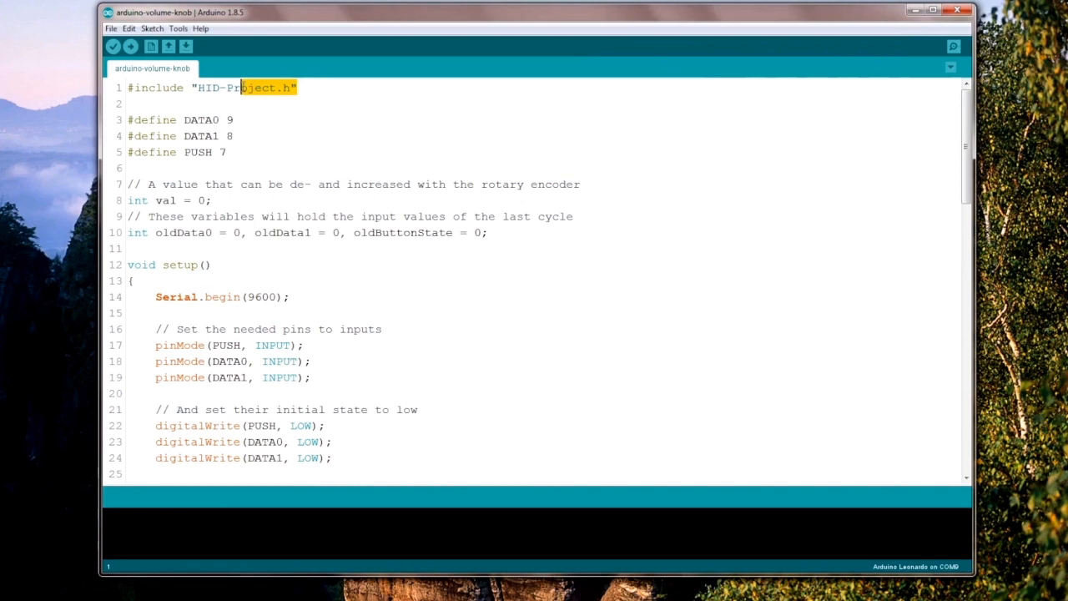
{"action": "scroll", "coordinate": [302, 368], "scroll_direction": "down", "scroll_amount": 3}
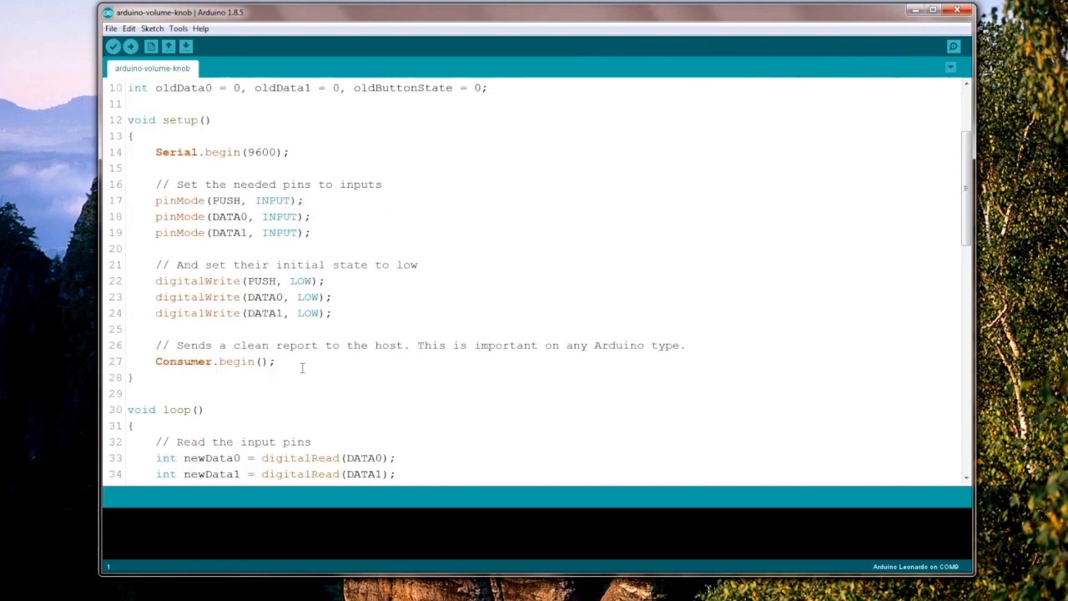
Review the sketch's HID setup line and its volume down, volume up and play/pause commands.
{"action": "left_click_drag", "start_coordinate": [234, 361], "coordinate": [170, 345]}
{"action": "scroll", "coordinate": [323, 330], "scroll_direction": "down", "scroll_amount": 15}
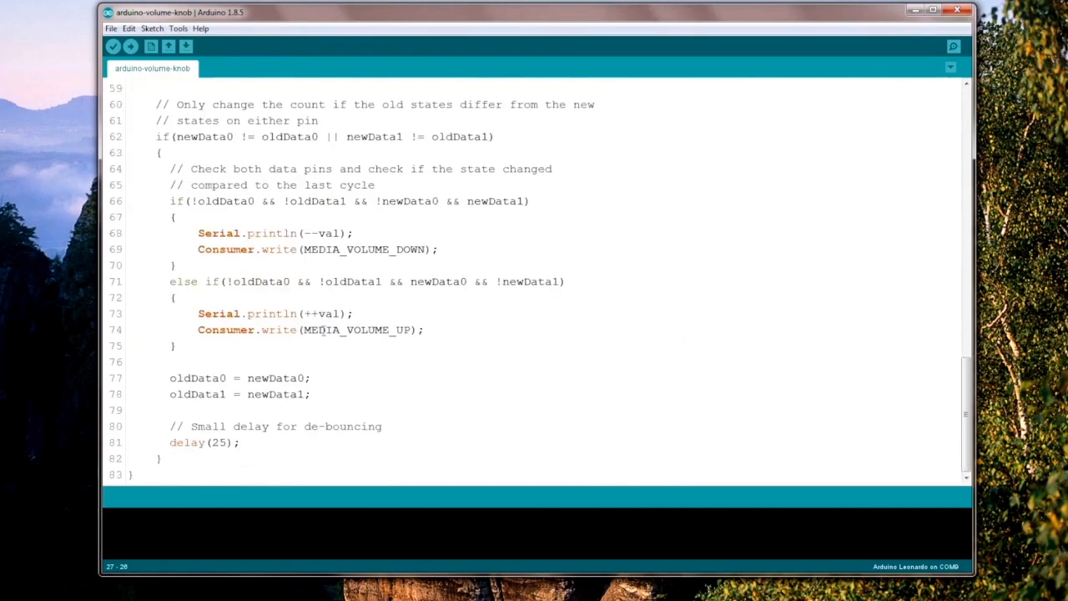
{"action": "left_click_drag", "start_coordinate": [457, 246], "coordinate": [301, 236]}
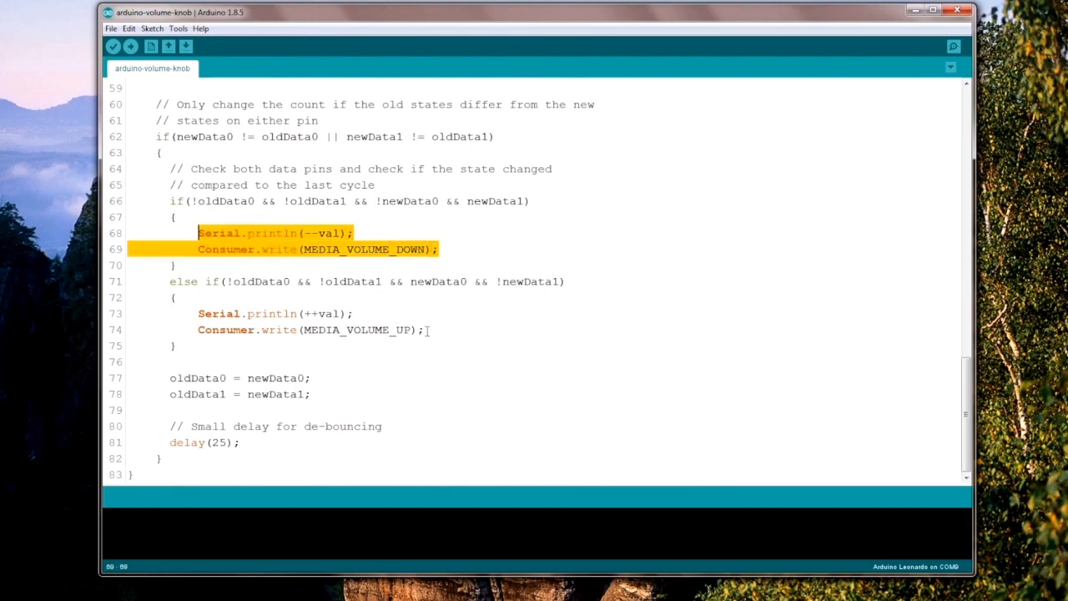
{"action": "left_click_drag", "start_coordinate": [428, 331], "coordinate": [225, 314]}
{"action": "scroll", "coordinate": [334, 325], "scroll_direction": "up", "scroll_amount": 1}
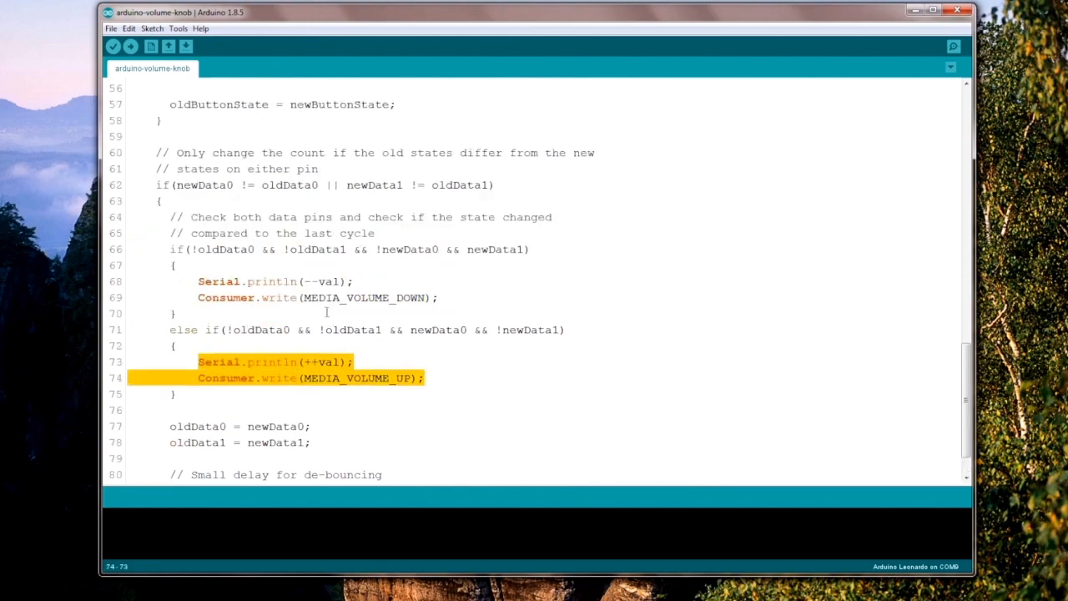
{"action": "scroll", "coordinate": [351, 330], "scroll_direction": "up", "scroll_amount": 6}
{"action": "scroll", "coordinate": [351, 329], "scroll_direction": "up", "scroll_amount": 1}
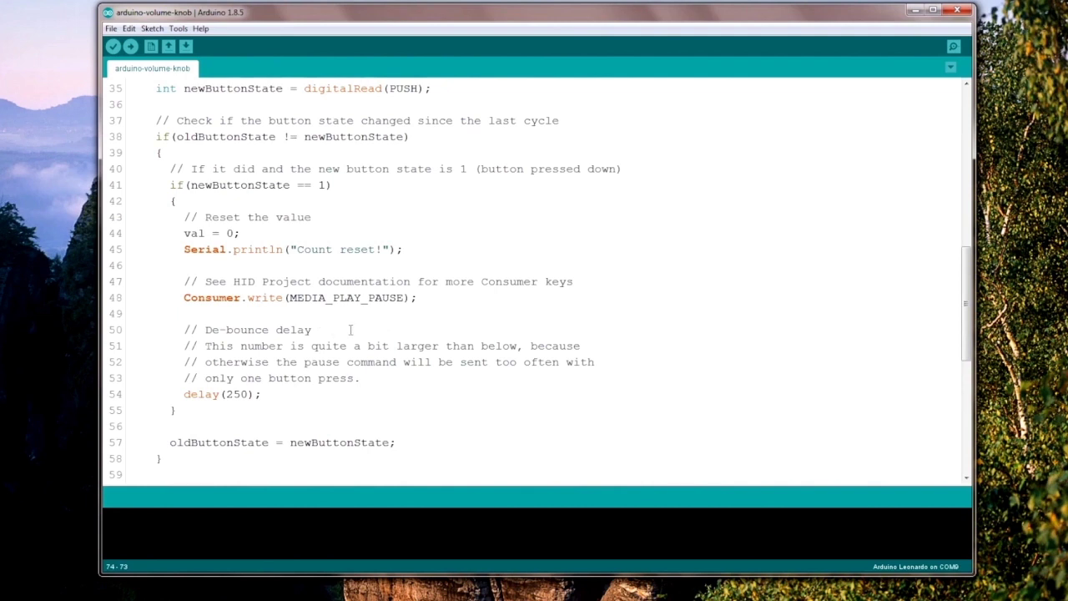
{"action": "left_click_drag", "start_coordinate": [443, 296], "coordinate": [307, 284]}
{"action": "left_click", "coordinate": [420, 298]}
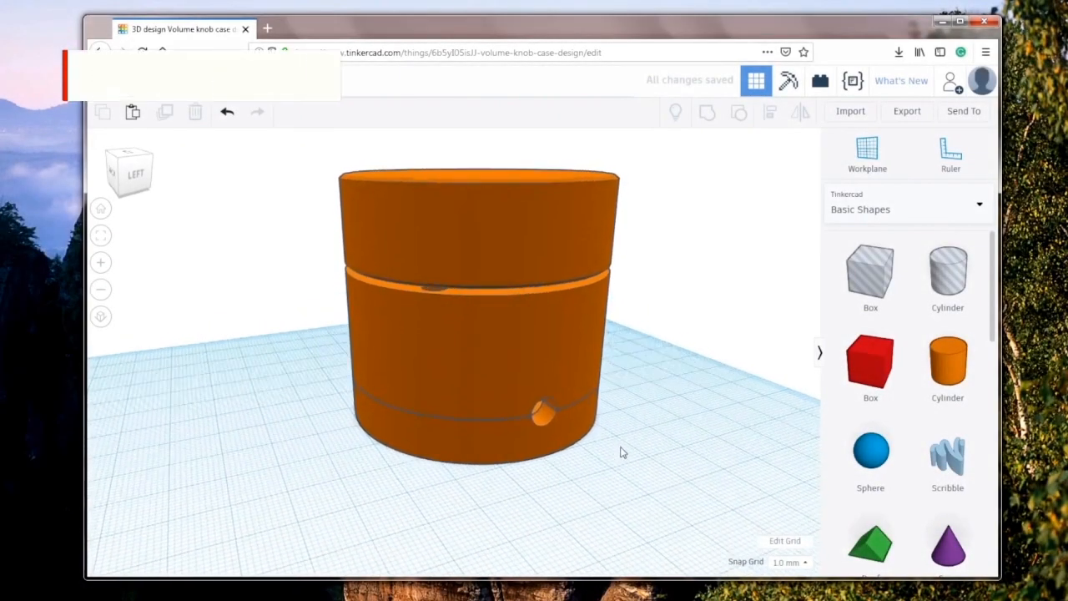
Inspect the case from above and reveal the hidden orange knob case with Show All.
{"action": "left_click_drag", "start_coordinate": [622, 451], "coordinate": [624, 487]}
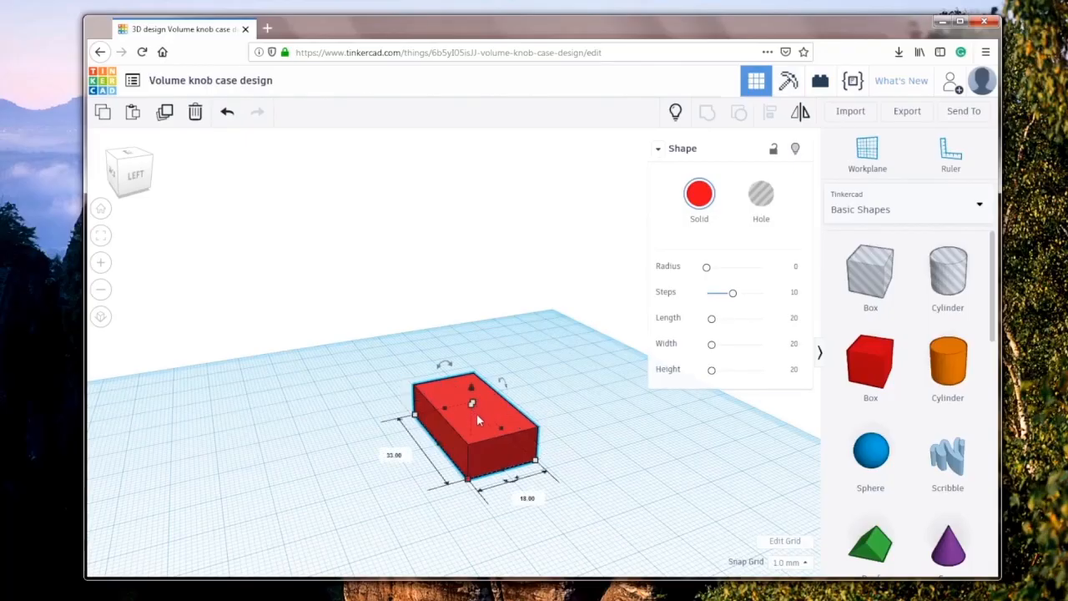
{"action": "left_click", "coordinate": [498, 472]}
{"action": "key", "text": "ctrl+shift+h"}
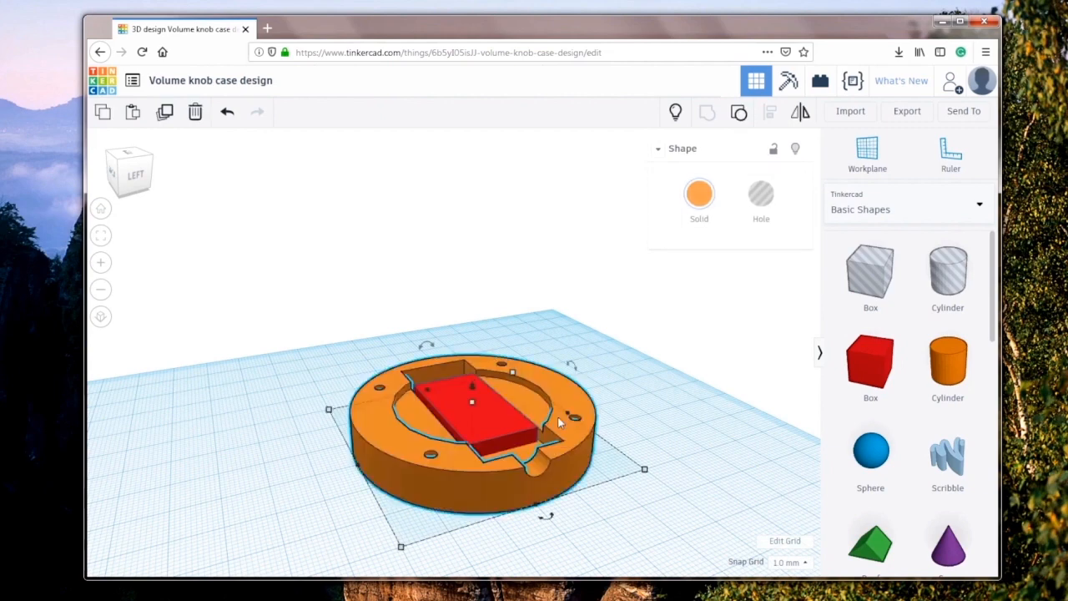
Bring back the upper cylinder and the tall top cylinder over the case base.
{"action": "key", "text": "ctrl+shift+h"}
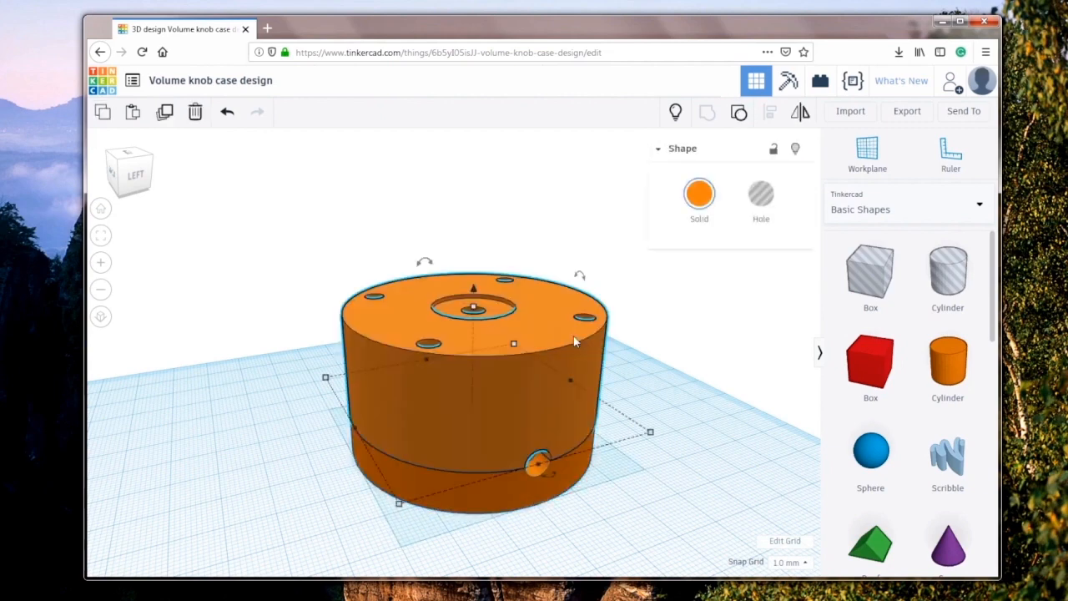
{"action": "key", "text": "Escape"}
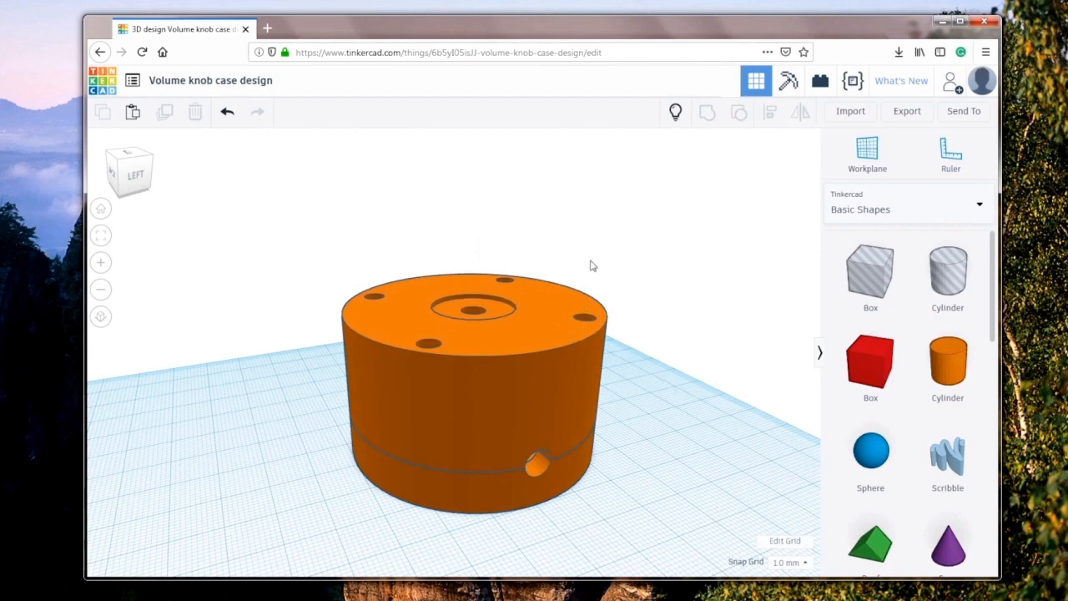
{"action": "key", "text": "ctrl+shift+h"}
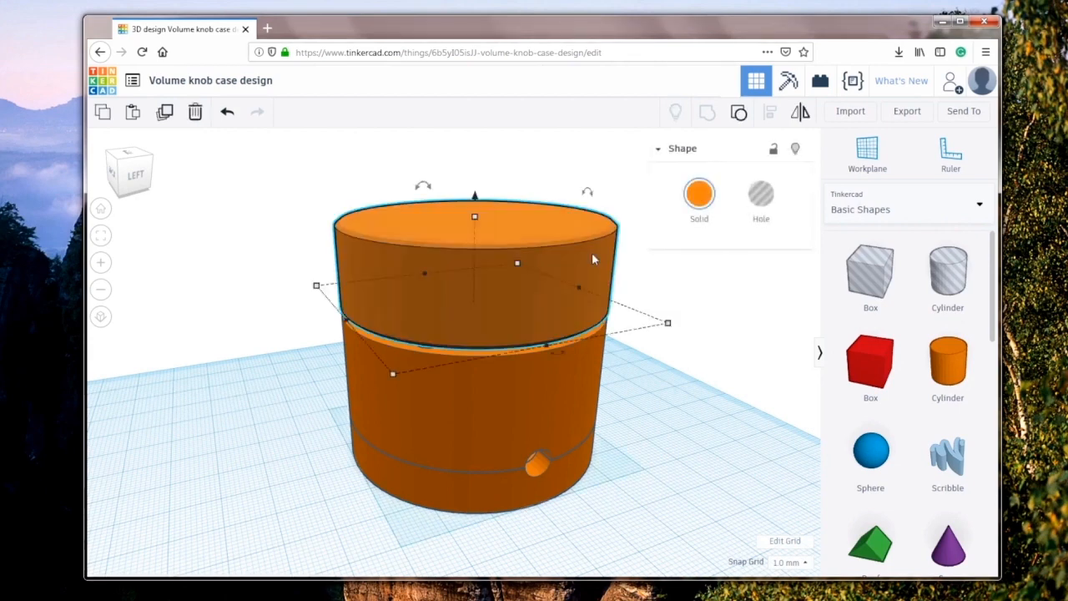